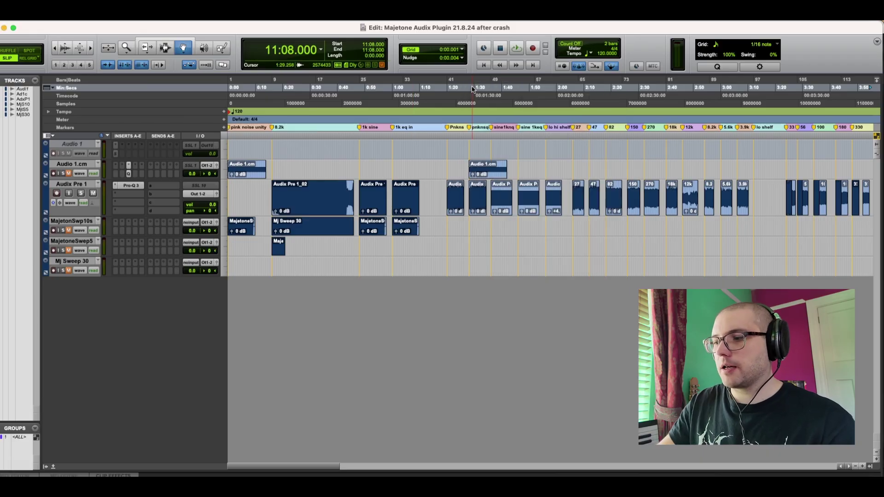
# Open Export markers as text from the Memory Locations window's options menu
pyautogui.press('super+5')
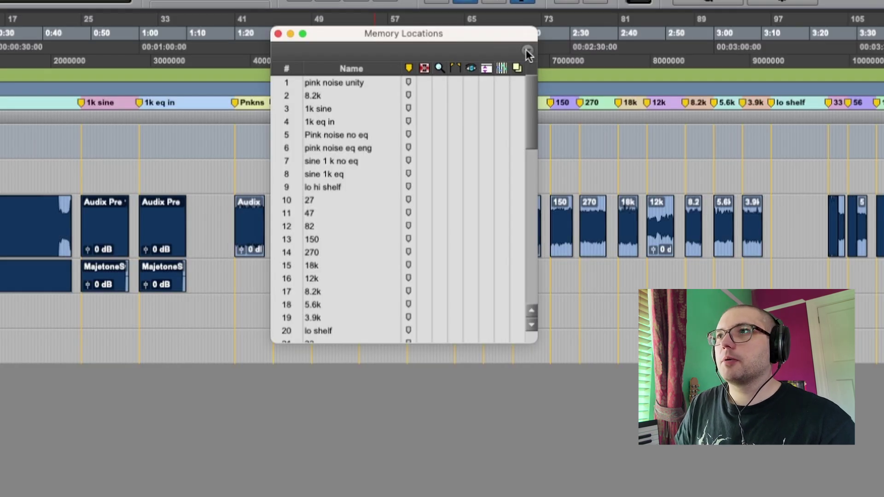
pyautogui.click(613, 97)
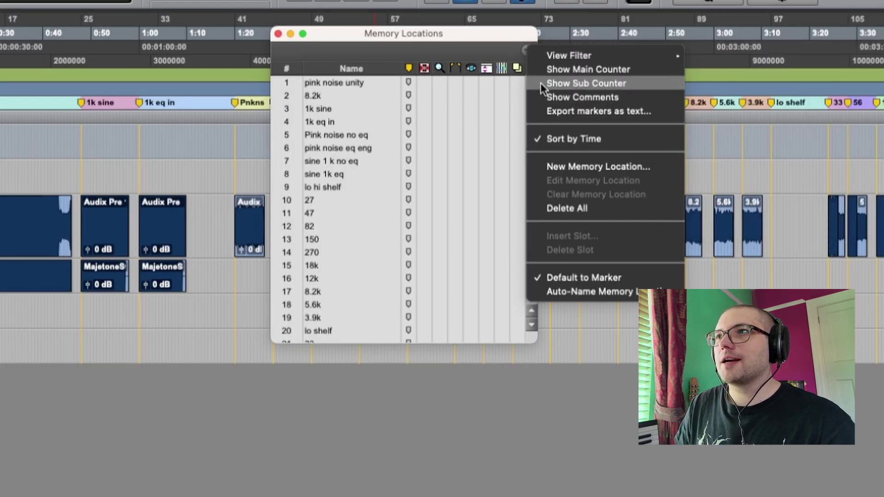
pyautogui.click(586, 112)
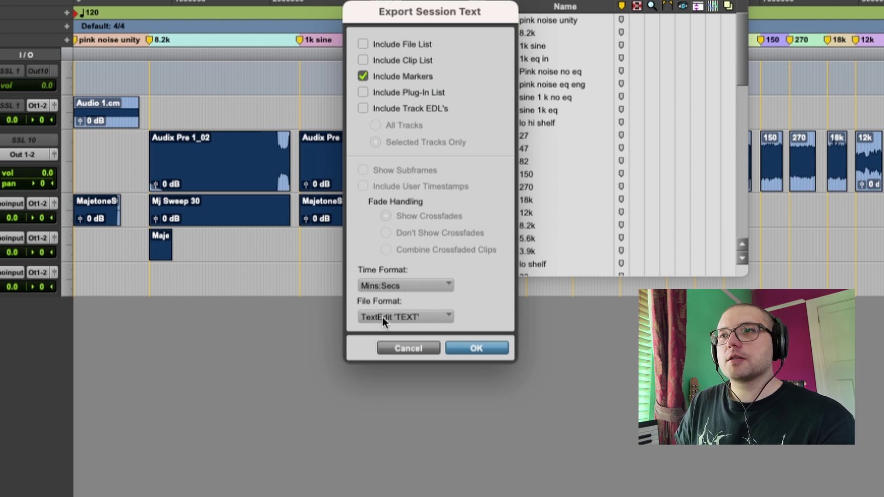
# Keep Mins:Secs as the time format for the marker text export
pyautogui.click(437, 281)
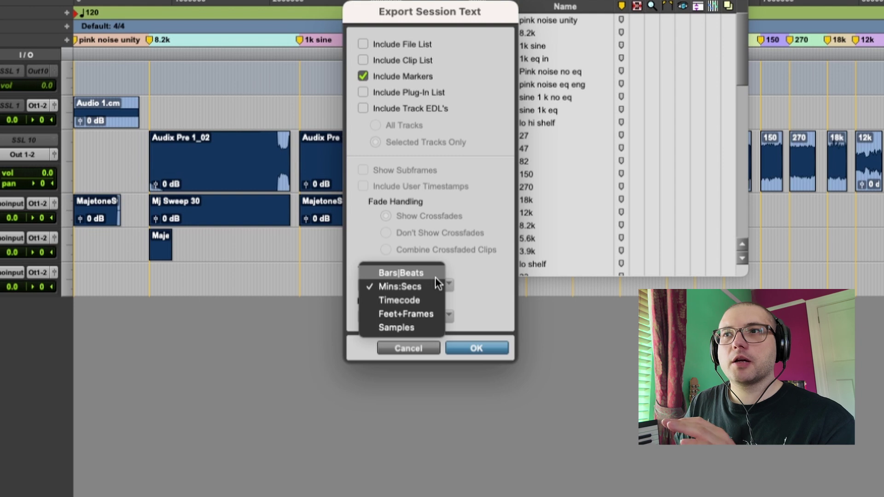
pyautogui.click(479, 307)
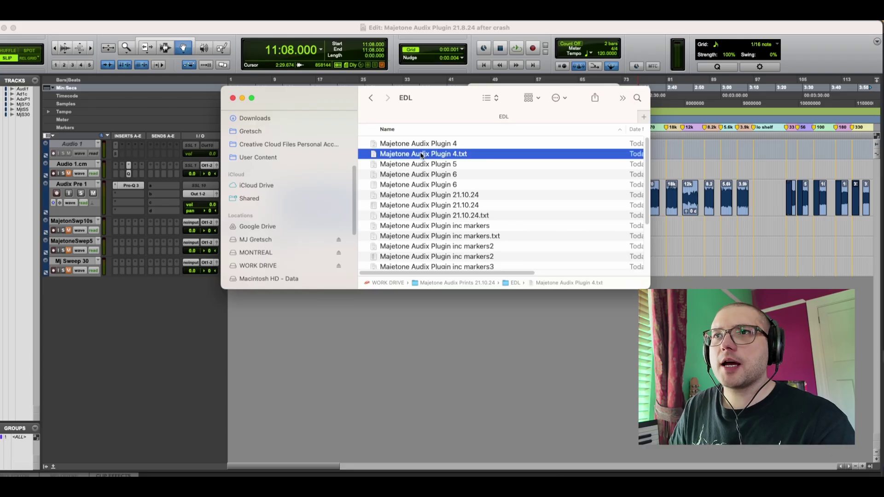
# Preview Majetone Audix Plugin 4.txt in Quick Look, then close the preview
pyautogui.press('space')
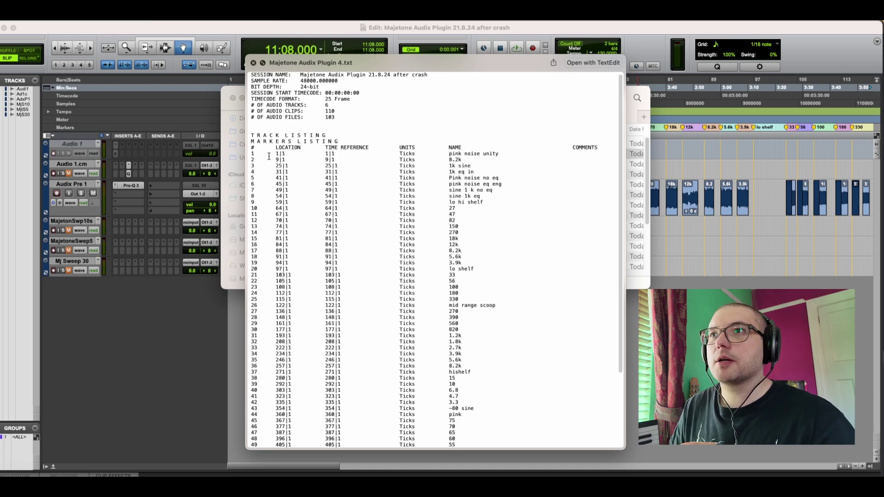
pyautogui.press('space')
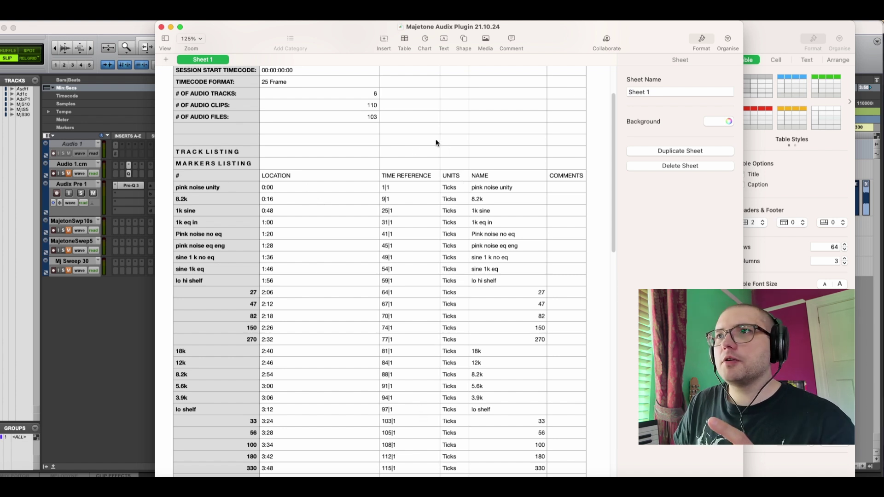
# Inspect the pink noise unity marker row in the Numbers marker table
pyautogui.click(482, 189)
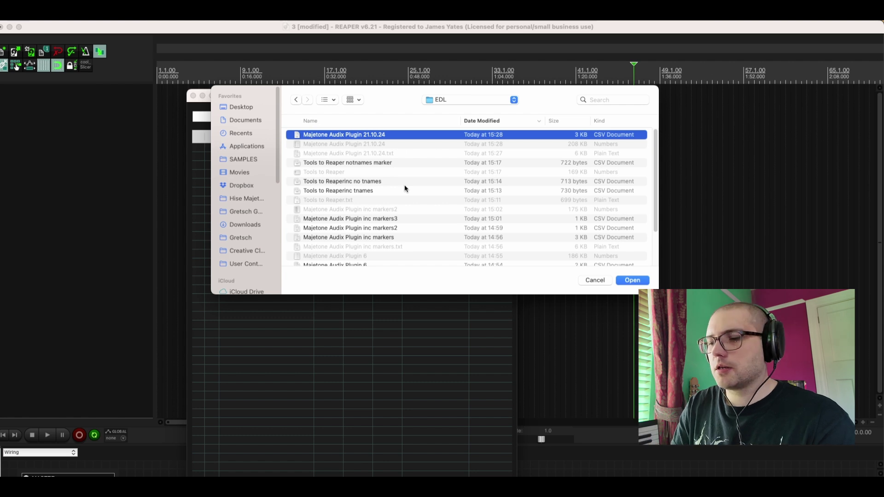
# Import the marker CSV, then delete the SAMPLE RATE and next header markers
pyautogui.press('Return')
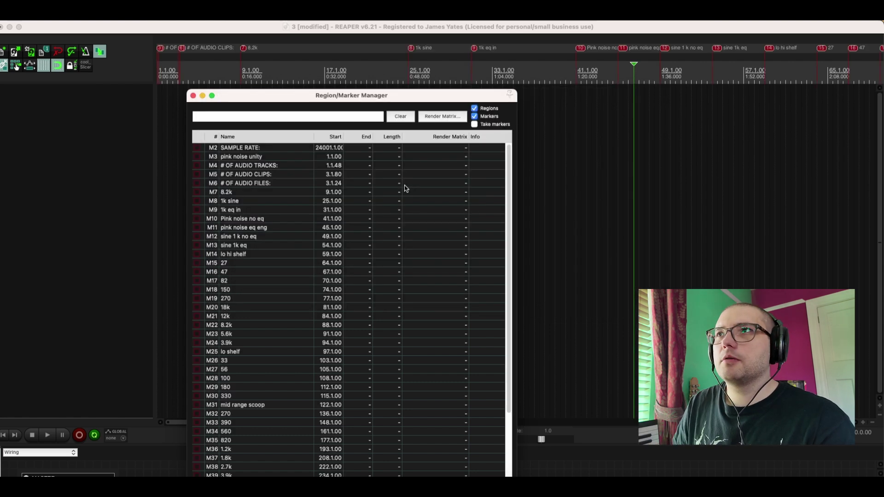
pyautogui.click(247, 148)
pyautogui.press('Delete')
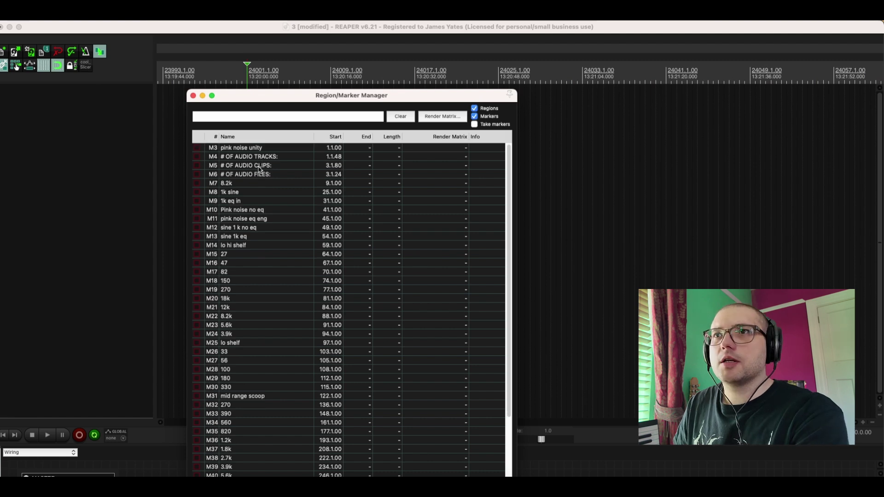
pyautogui.click(258, 158)
pyautogui.press('Delete')
pyautogui.press('Delete')
pyautogui.press('Delete')
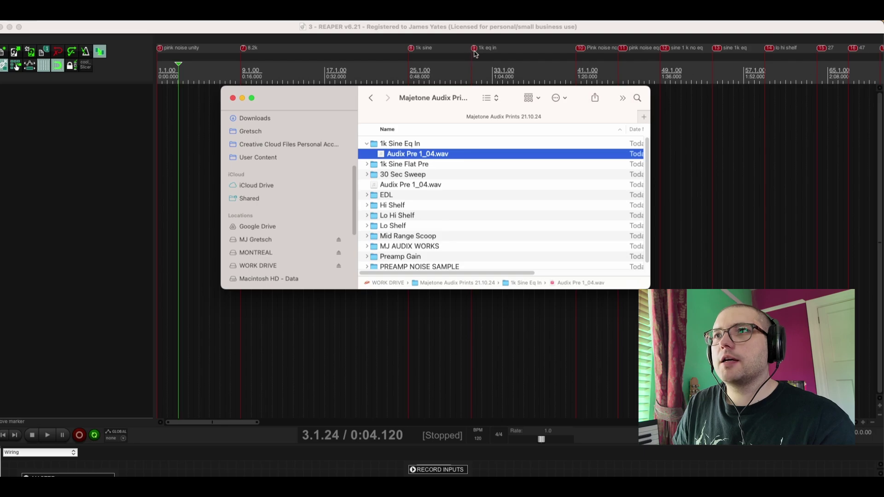
# Add Audix Pre 1_04.wav on a new track and move it to its BWF start offset
pyautogui.moveTo(430, 152); pyautogui.dragTo(753, 108)
pyautogui.click(738, 110)
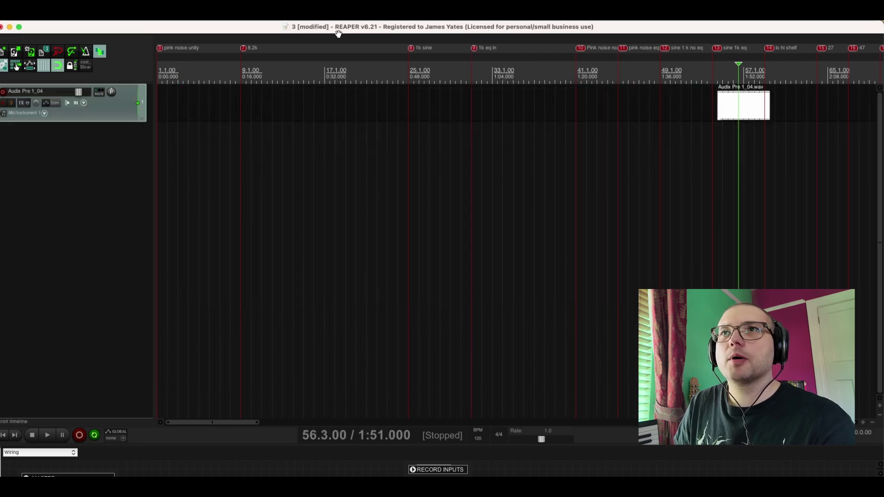
pyautogui.rightClick(144, 106)
pyautogui.moveTo(138, 10)
pyautogui.moveTo(322, 197)
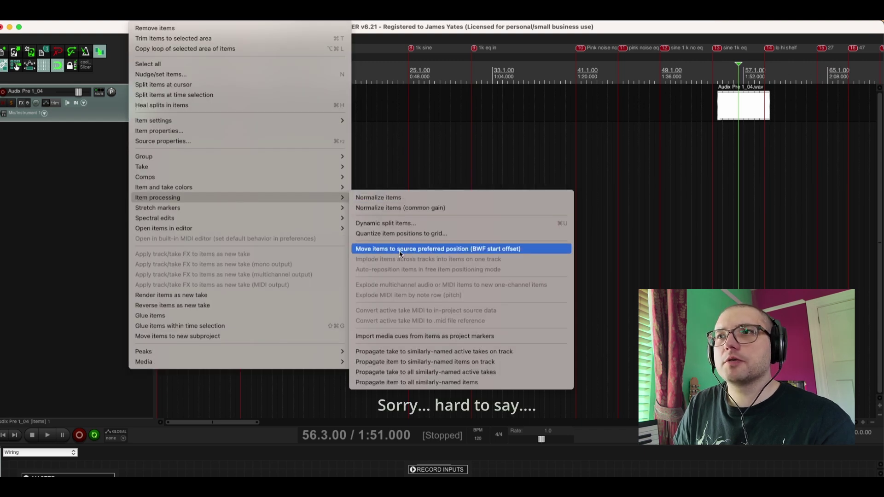
pyautogui.click(452, 249)
pyautogui.press('super+Tab')
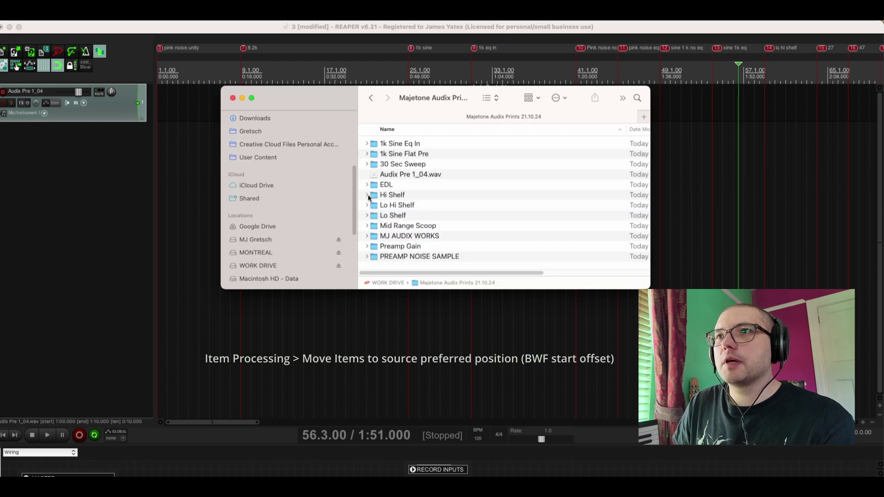
# Drag the Hi Shelf recordings, HS3.3L.wav through HS15Q.wav, into REAPER
pyautogui.click(367, 195)
pyautogui.click(403, 205)
pyautogui.scroll(-5, 449, 206)
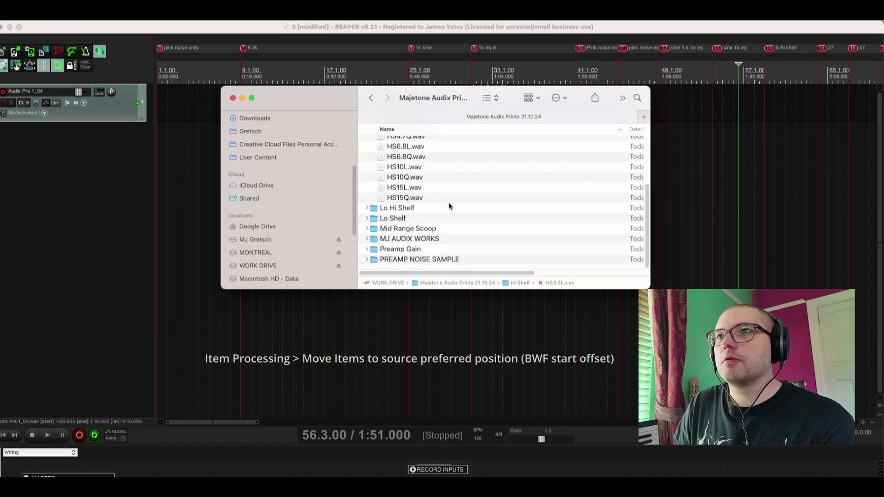
pyautogui.keyDown('shift'); pyautogui.click(449, 199); pyautogui.keyUp('shift')
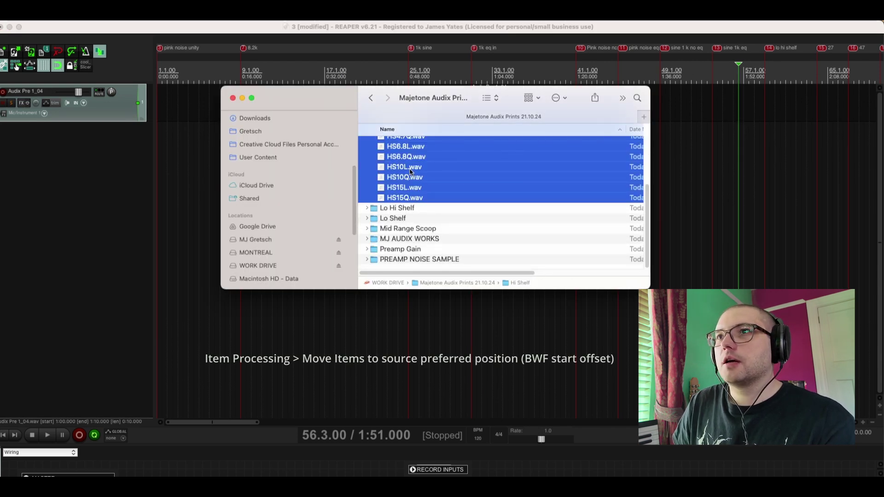
pyautogui.scroll(5, 414, 187)
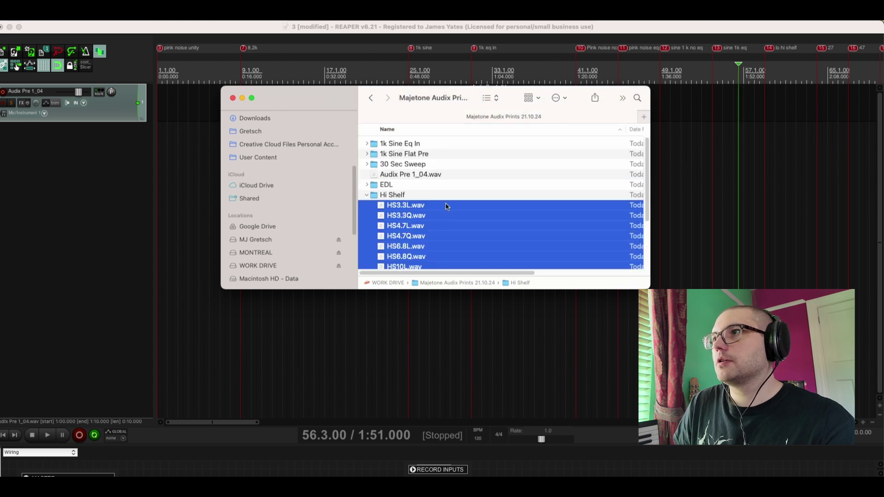
pyautogui.moveTo(445, 206); pyautogui.dragTo(783, 134)
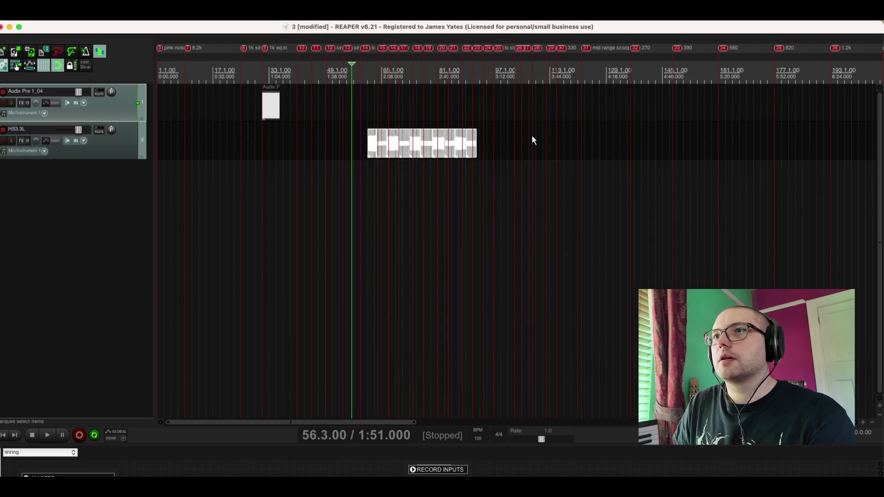
# Move all Hi Shelf items to their source preferred positions, starting around 9:04
pyautogui.moveTo(532, 140); pyautogui.dragTo(324, 147)
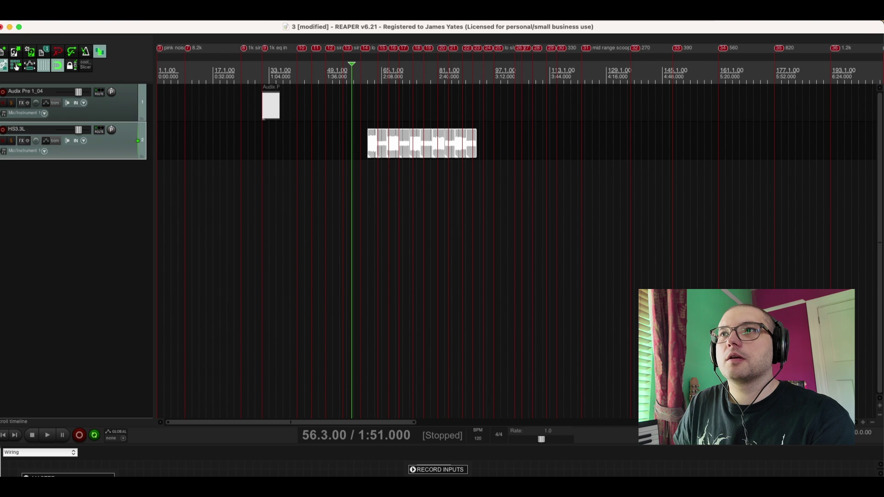
pyautogui.rightClick(405, 143)
pyautogui.click(691, 243)
pyautogui.scroll(-3, 436, 138)
pyautogui.scroll(2, 436, 51)
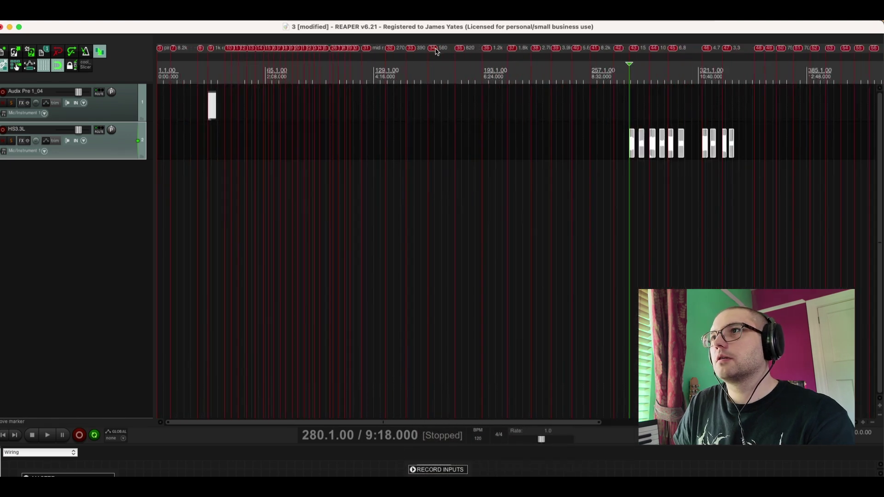
pyautogui.scroll(5, 436, 51)
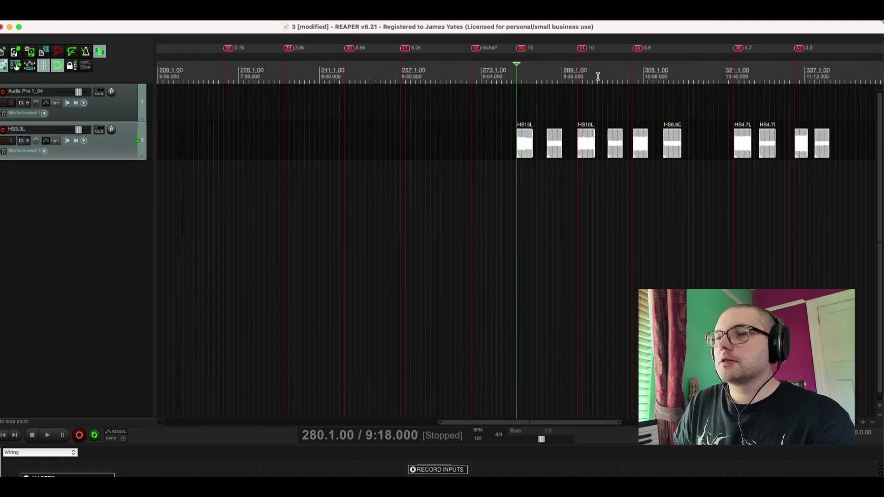
pyautogui.scroll(-3, 597, 76)
pyautogui.hscroll(5, 647, 101)
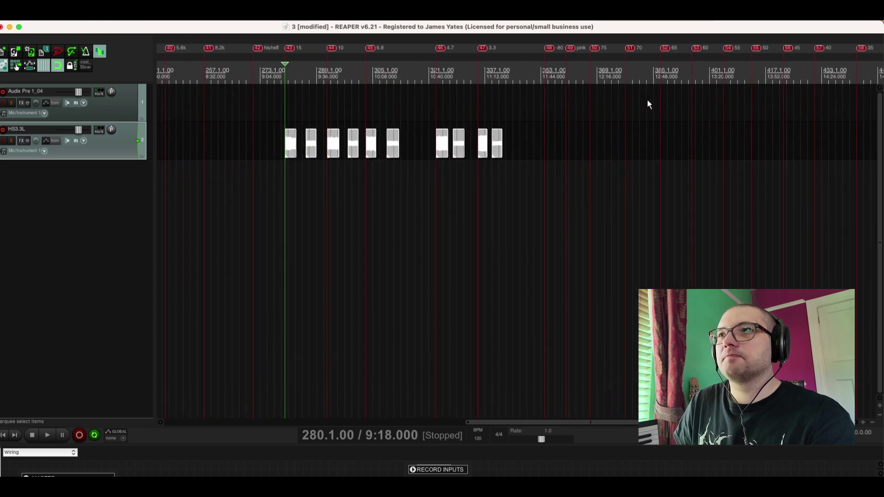
pyautogui.scroll(-4, 647, 104)
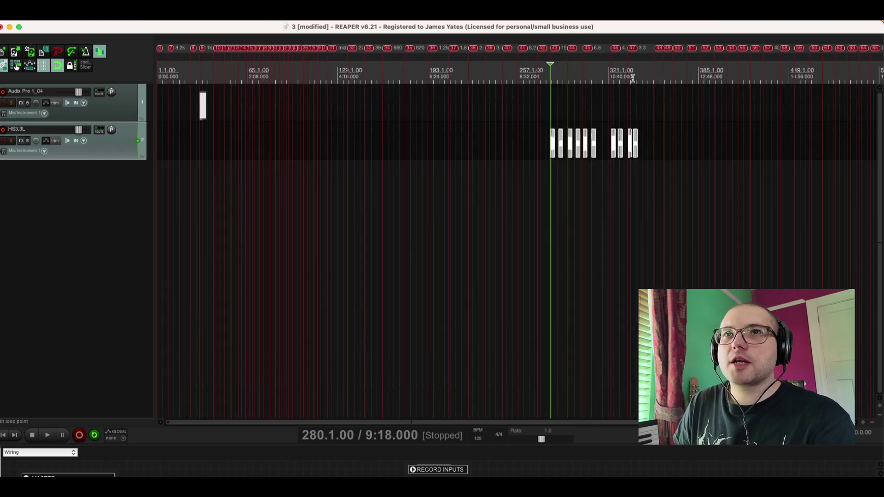
pyautogui.press('super+Tab')
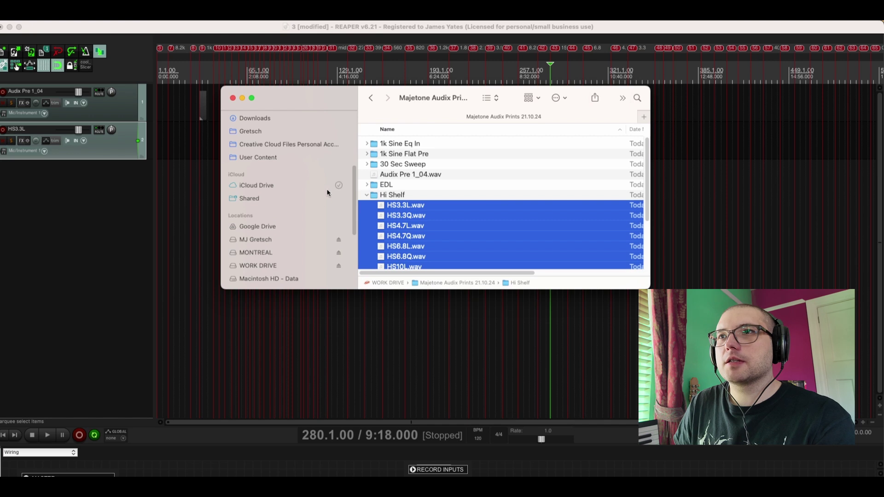
# Move the 3.9k track's items to their source preferred positions, spanning 2:05 to 8:40
pyautogui.click(366, 195)
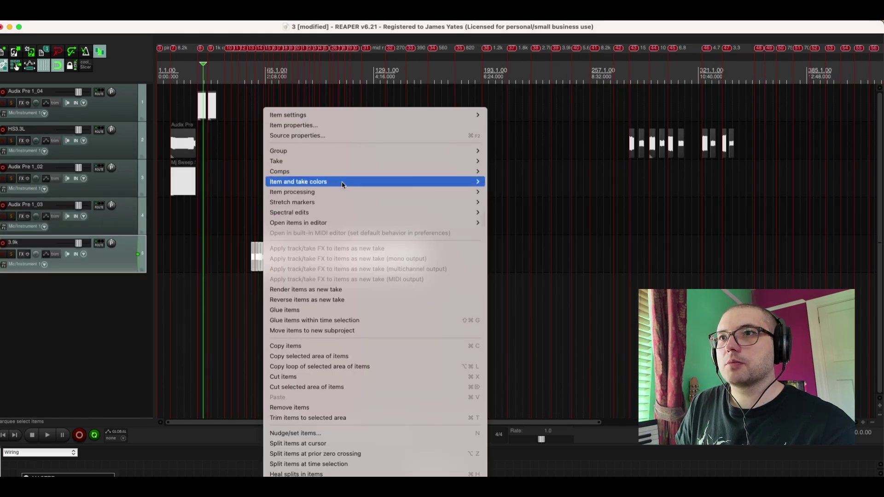
pyautogui.moveTo(433, 193)
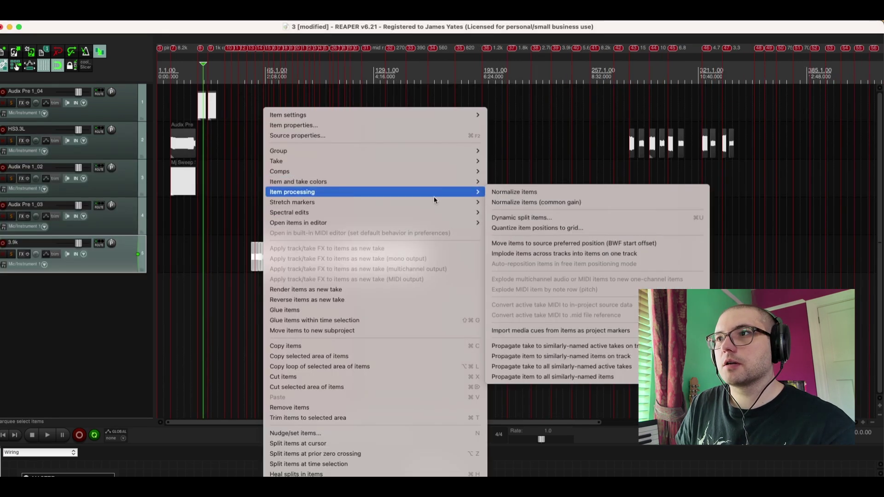
pyautogui.click(595, 243)
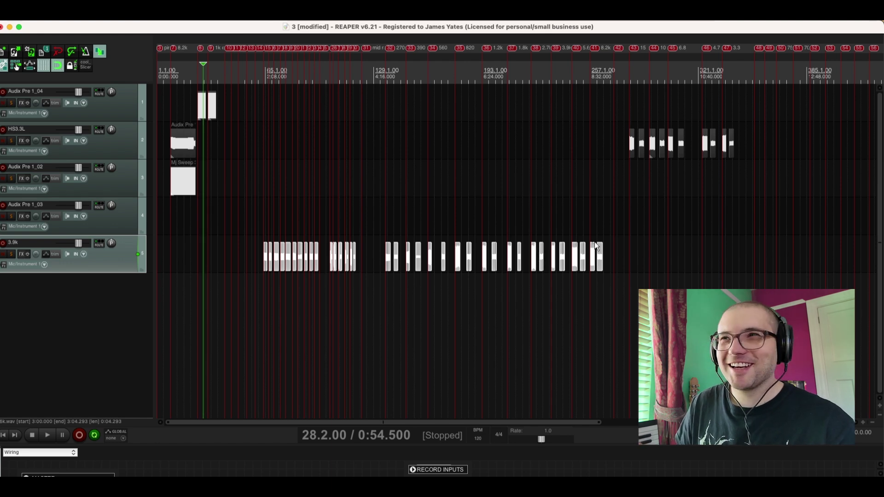
# Open the Region/Marker Manager, which lists the markers from pink noise unity to M50 75
pyautogui.press('super+alt+shift+r')
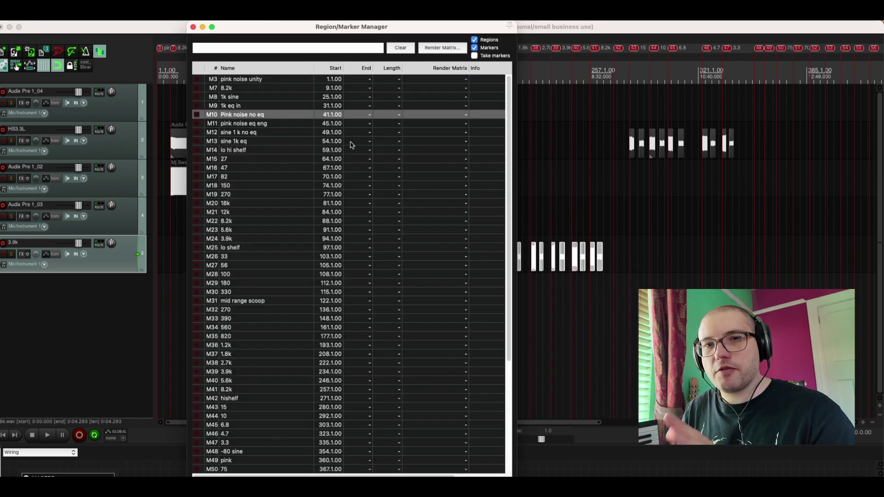